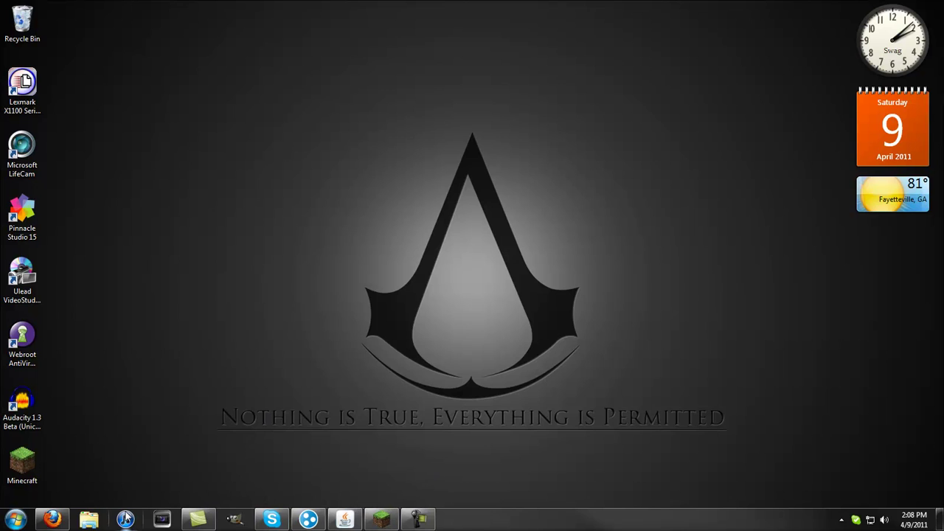
Search Google for 'himachi', open the LogMeIn Hamachi download page, then minimize Firefox
click(52, 520)
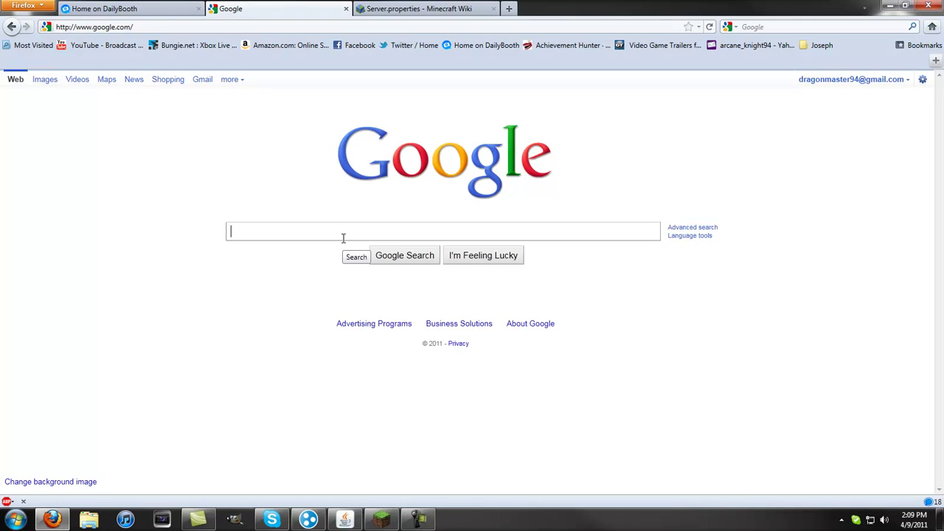
text(him)
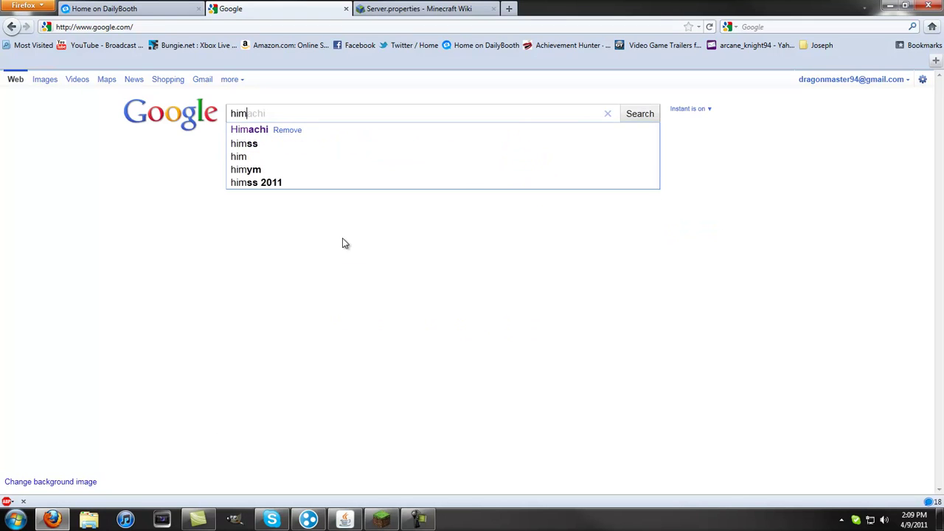
text(achi)
key(Return)
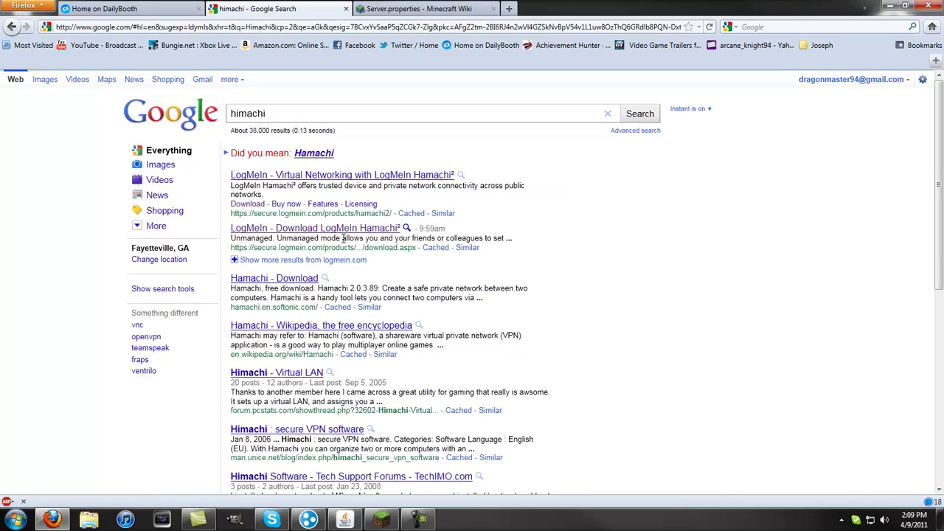
click(330, 230)
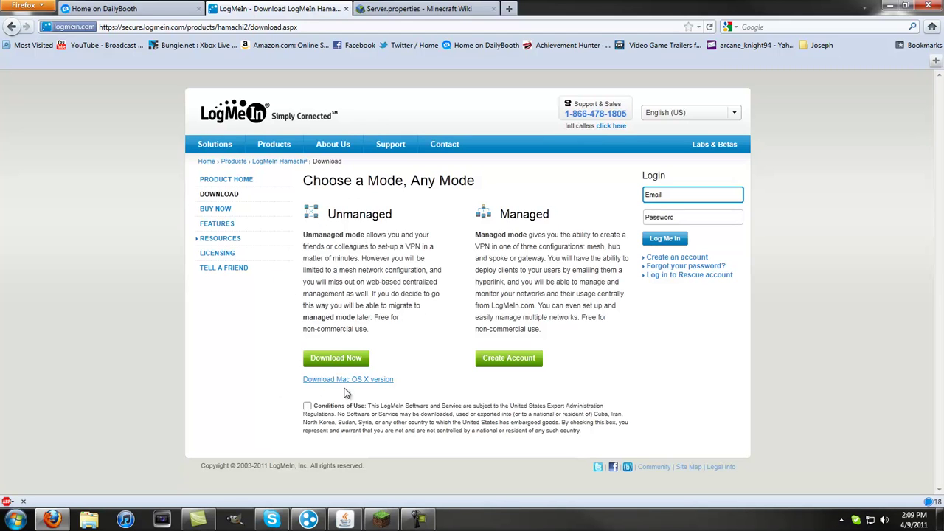
click(888, 6)
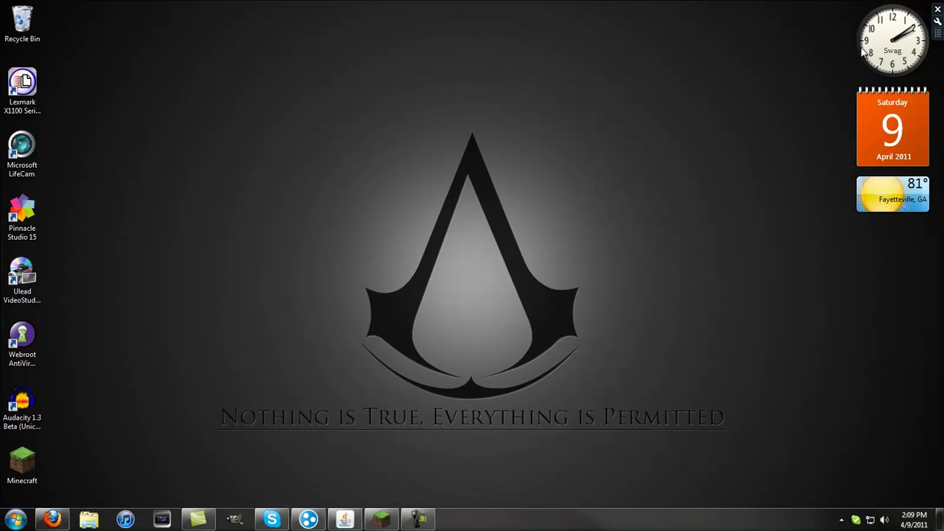
mouse_move(308, 519)
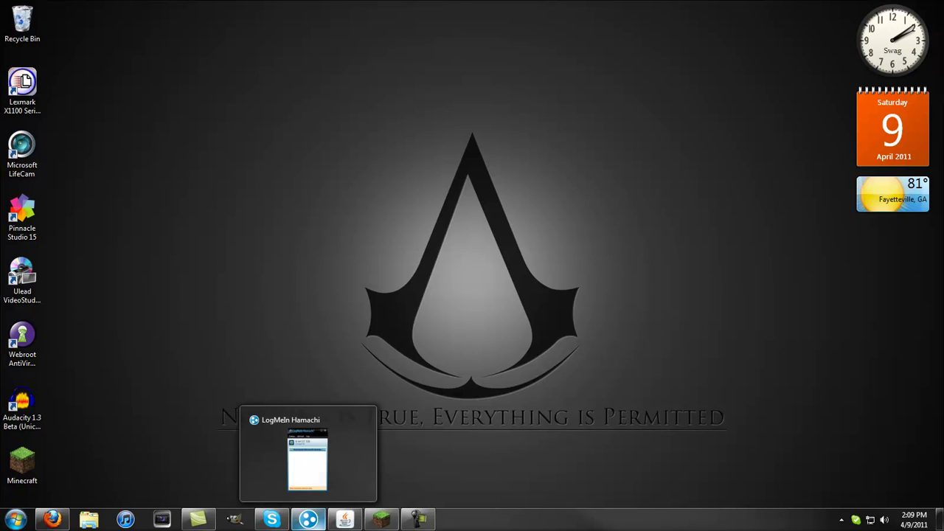
Restore Hamachi, minimize its network chat, and start joining an existing network
click(365, 441)
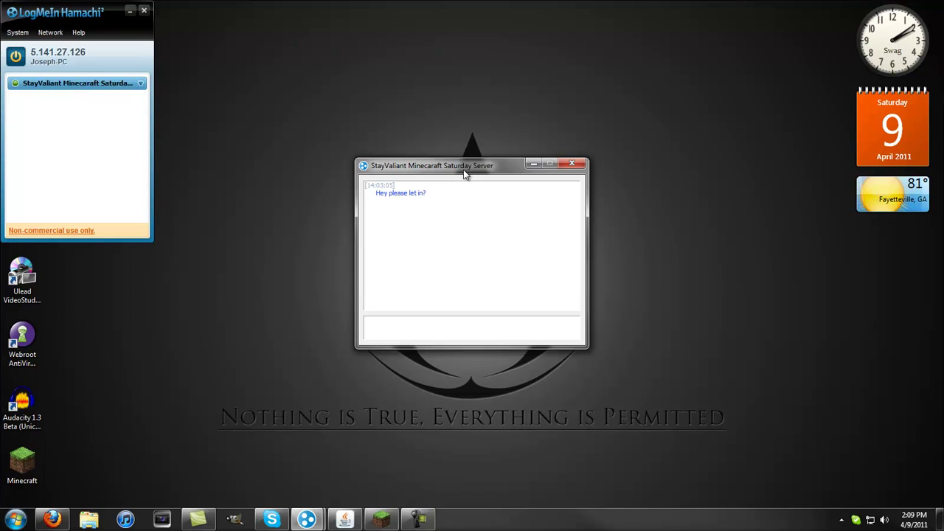
click(533, 163)
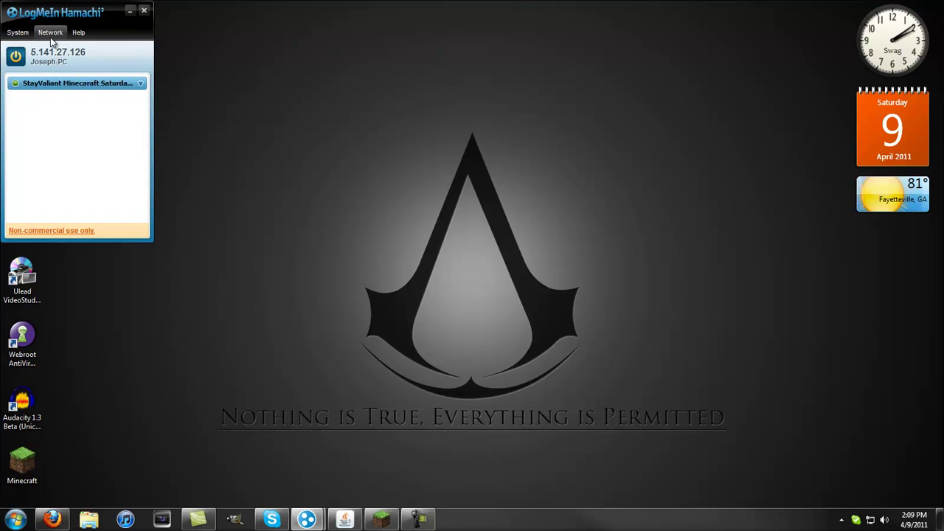
click(50, 32)
click(59, 62)
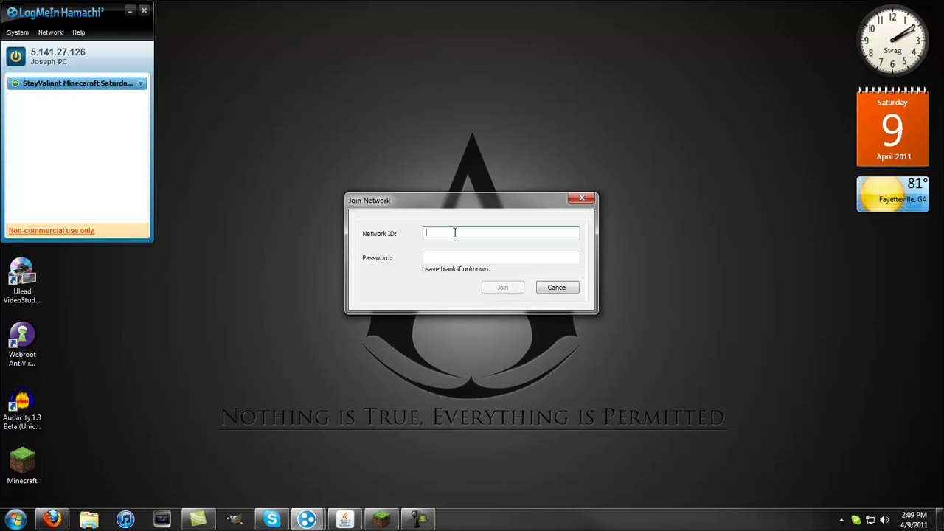
Enter network ID 'StayValiant Minecraft Saturday Server' and the password, then cancel the join dialog
text(Sta)
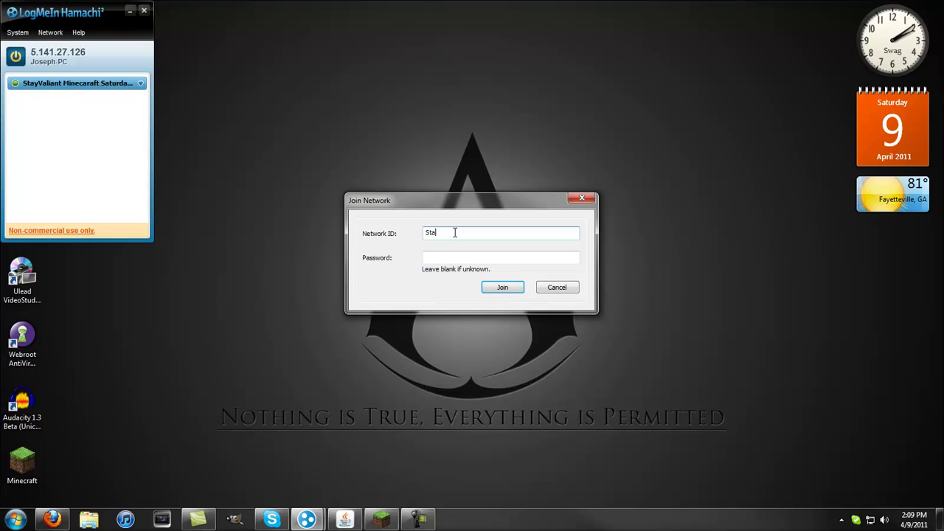
text(yValia)
text(nt M)
text(inecraf)
key(BackSpace)
text(ft )
text(Saturd)
text(ay Server)
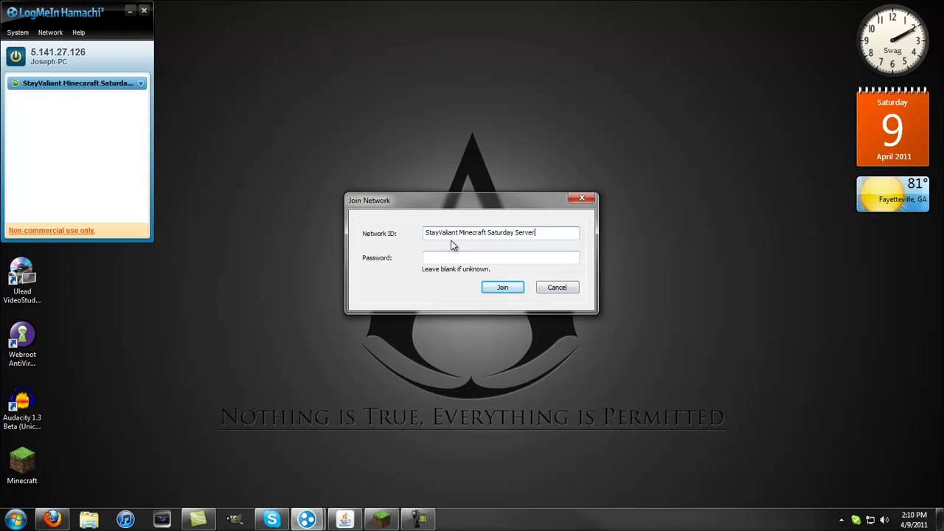
click(456, 257)
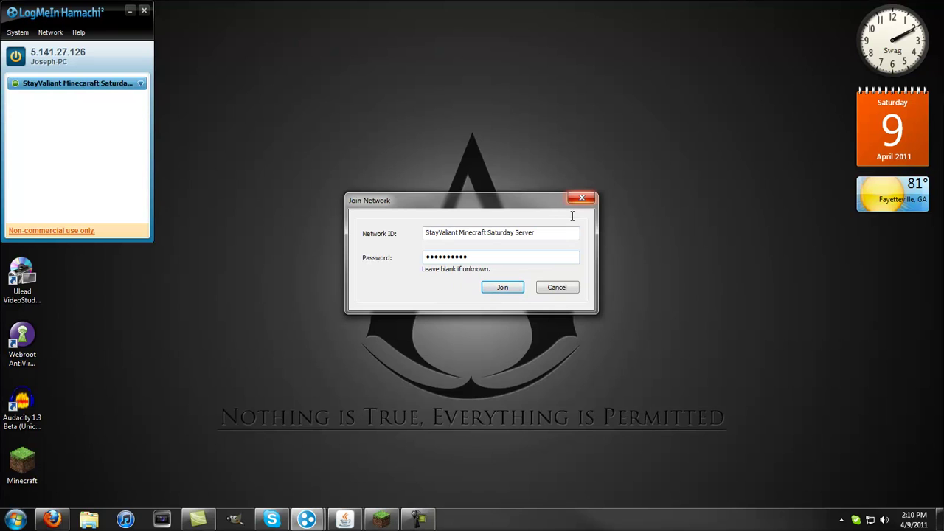
click(568, 288)
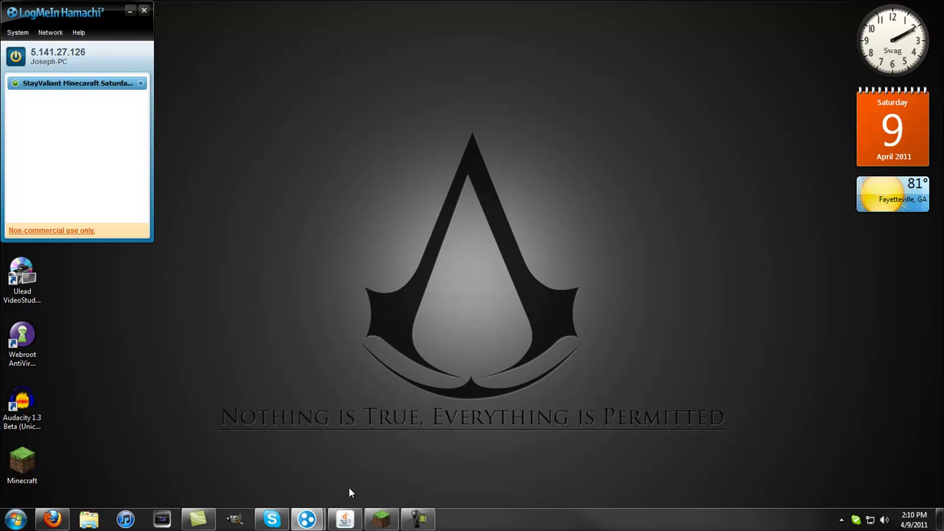
Switch to Minecraft and open the Multiplayer screen showing server 5.141.27.126
click(381, 519)
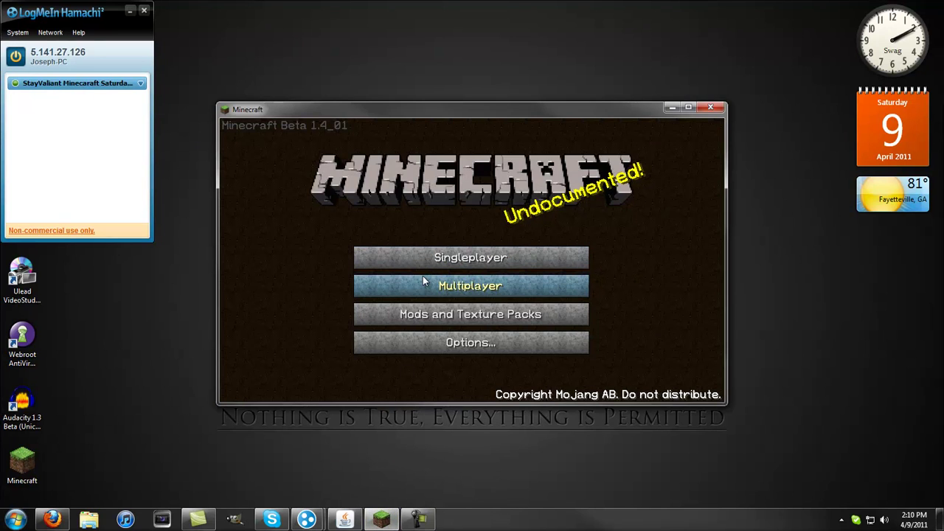
click(424, 285)
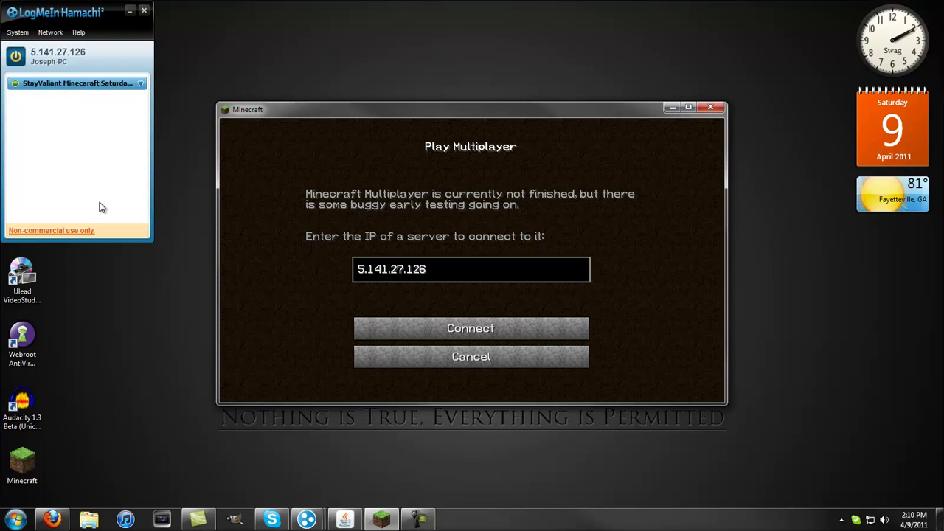
click(375, 330)
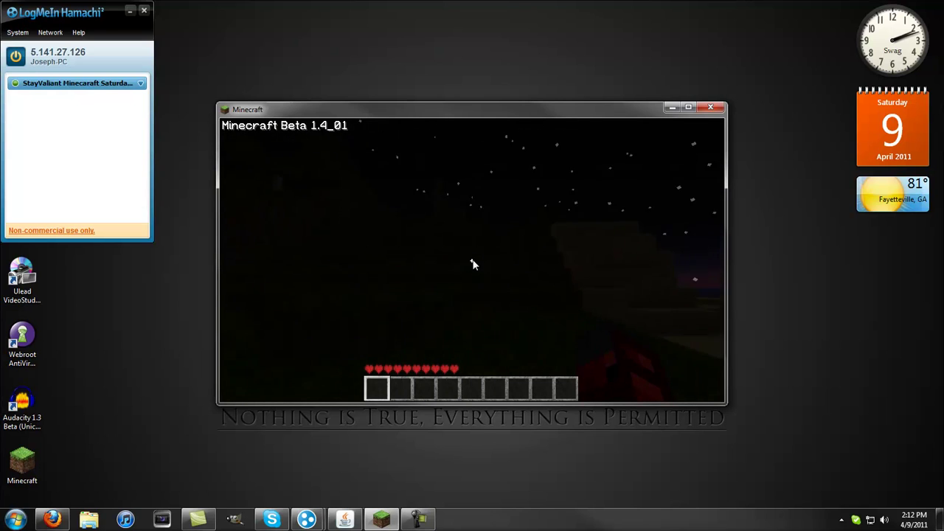
key(Escape)
mouse_move(306, 519)
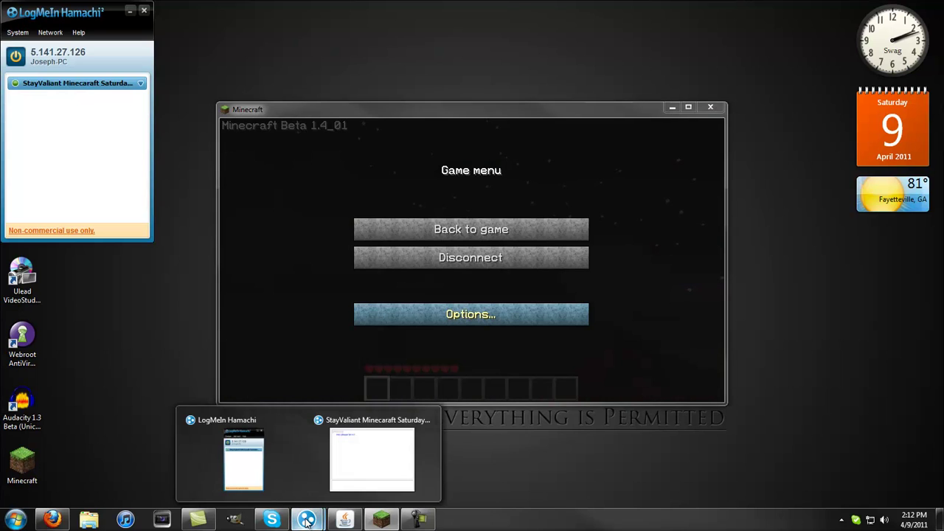
click(379, 431)
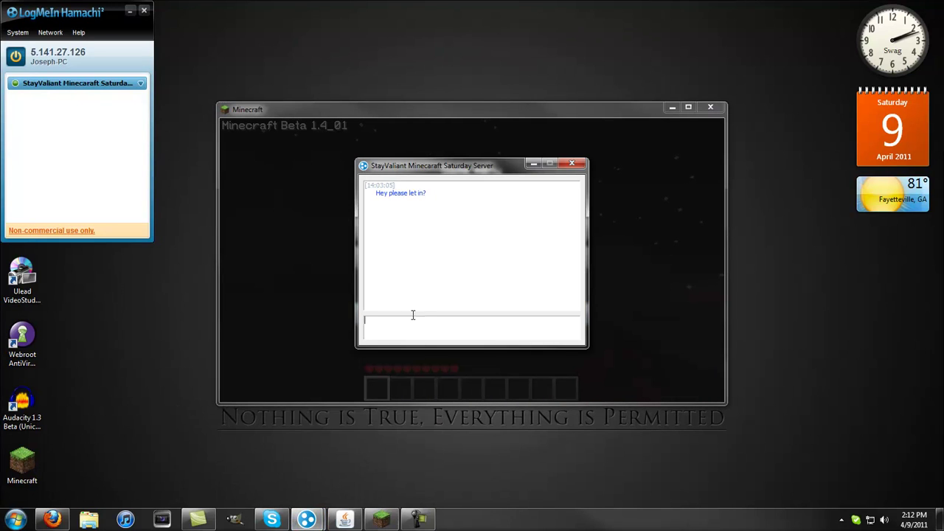
triple_click(375, 196)
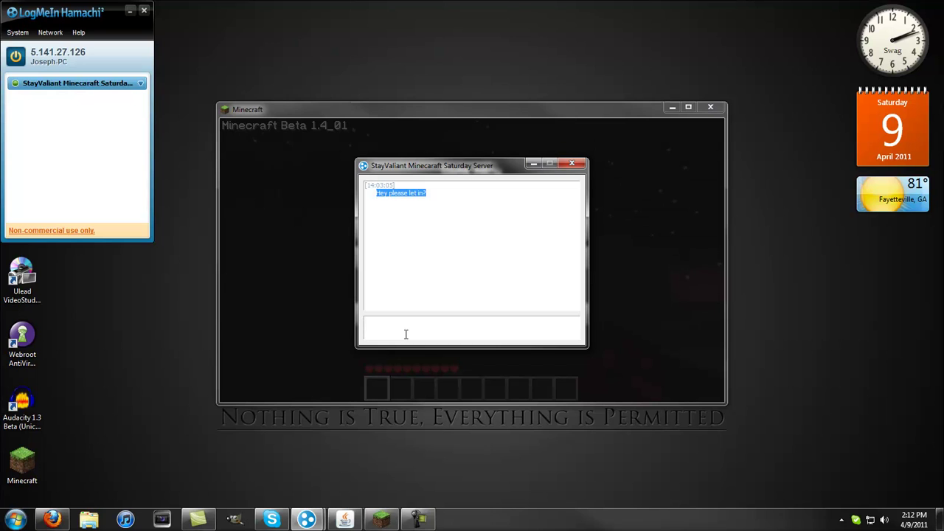
click(533, 163)
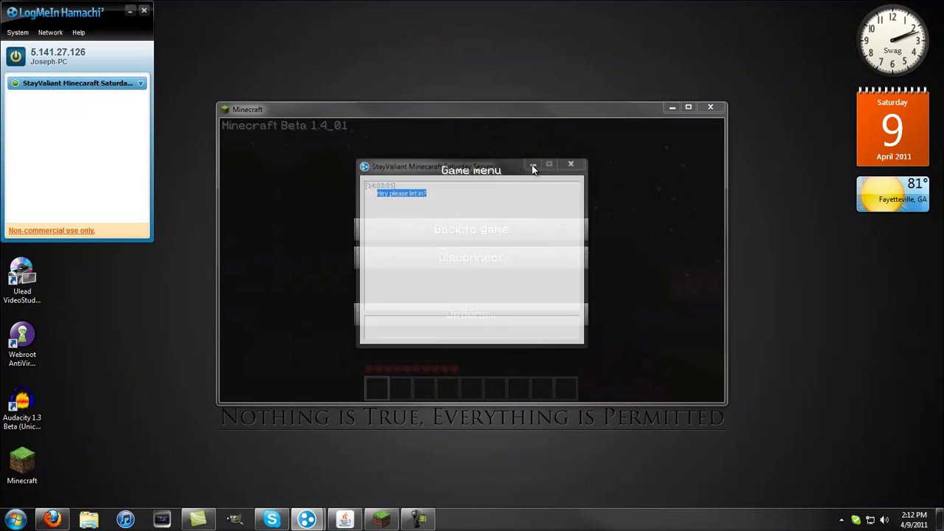
click(443, 230)
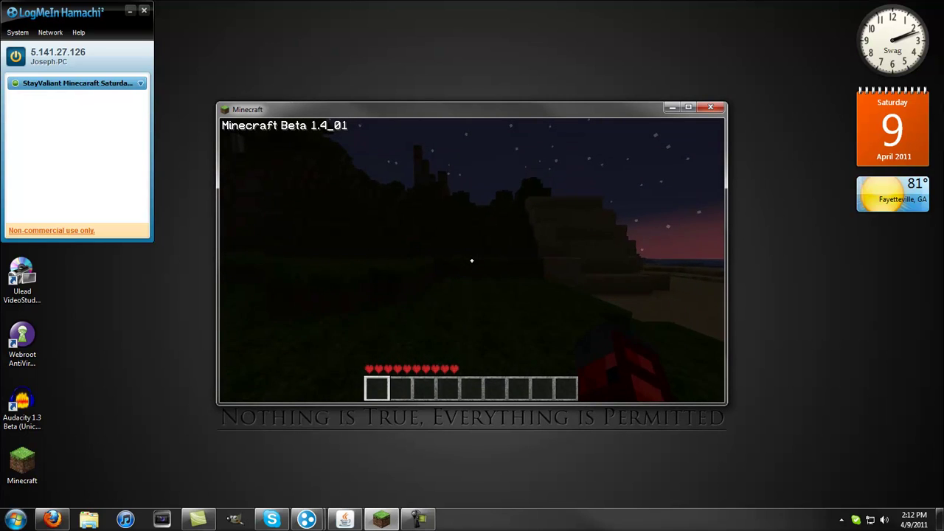
key(e)
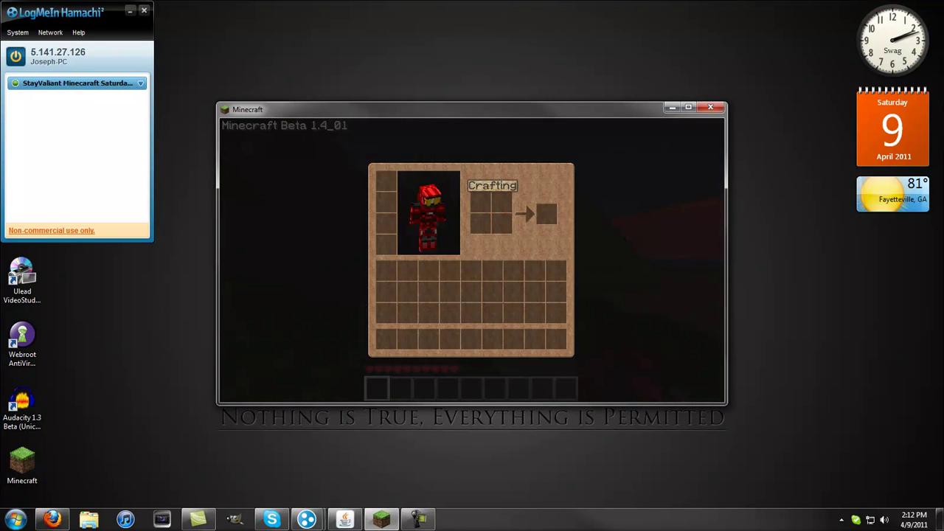
key(e)
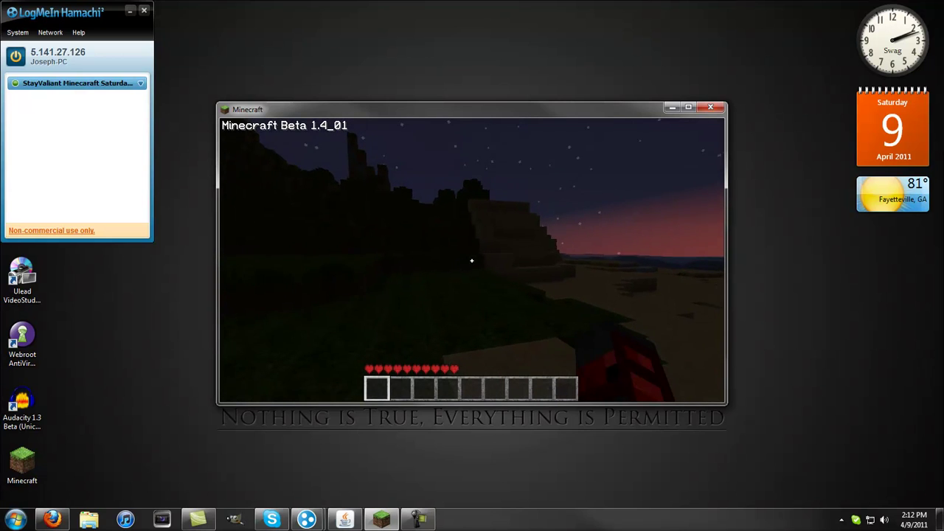